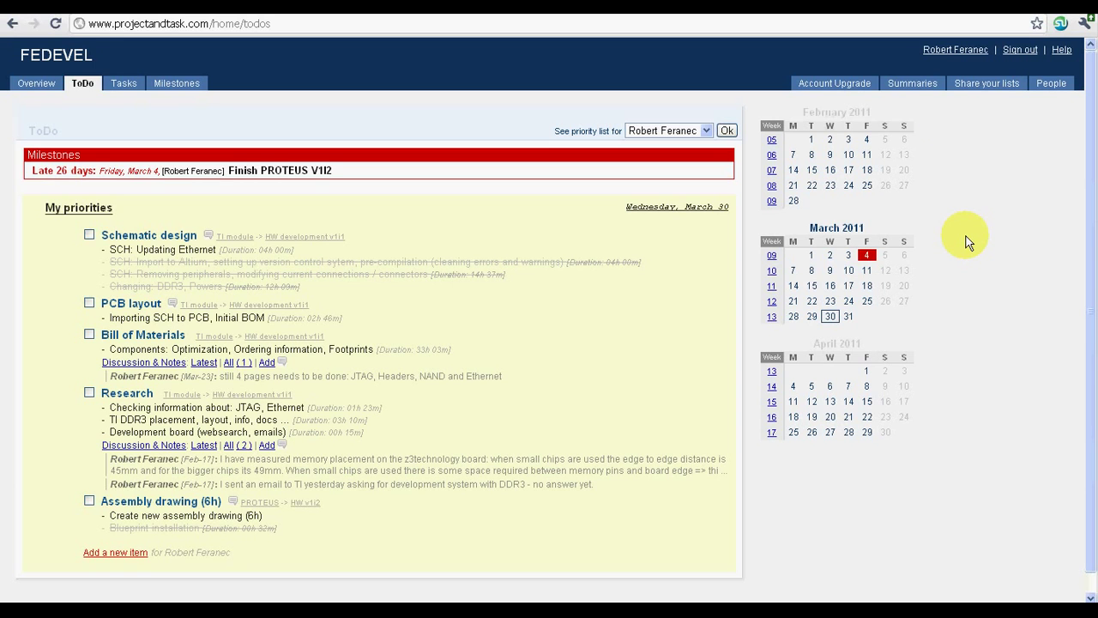
Open the Summaries timesheet for 22–27 March 2011 and review its daily totals, 18.88 hours in all
left_click(913, 83)
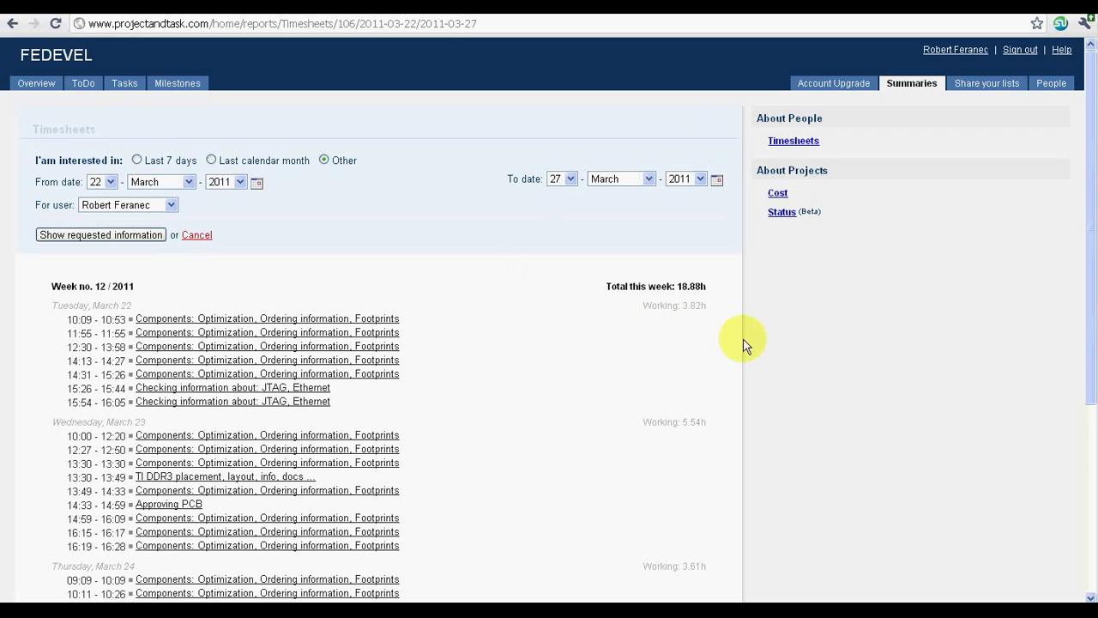
scroll(811, 359, "down", 3)
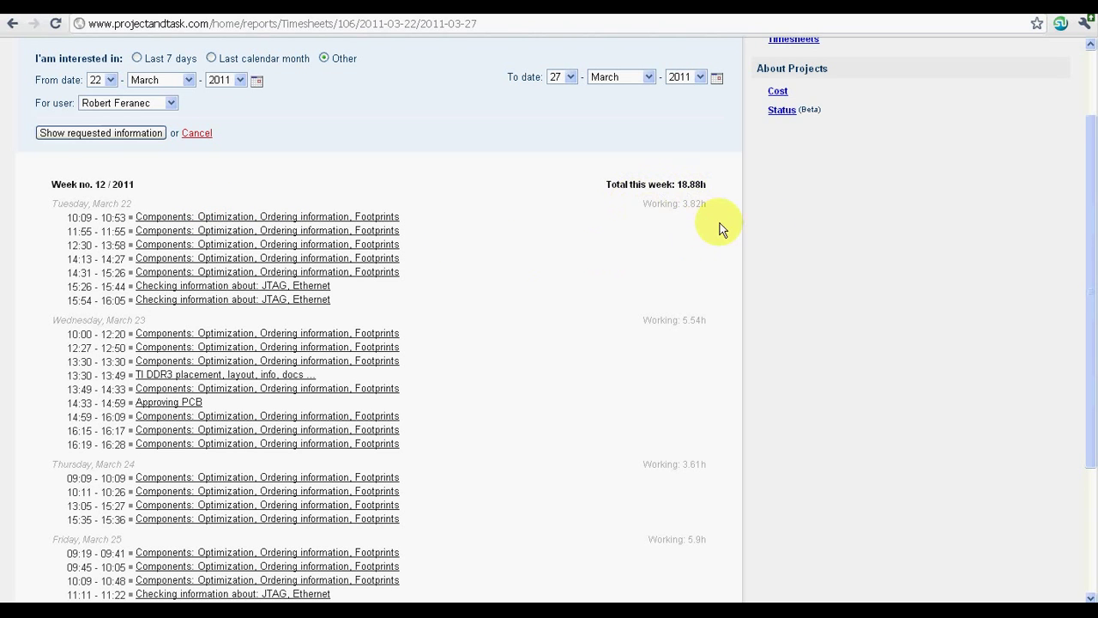
scroll(776, 232, "up", 3)
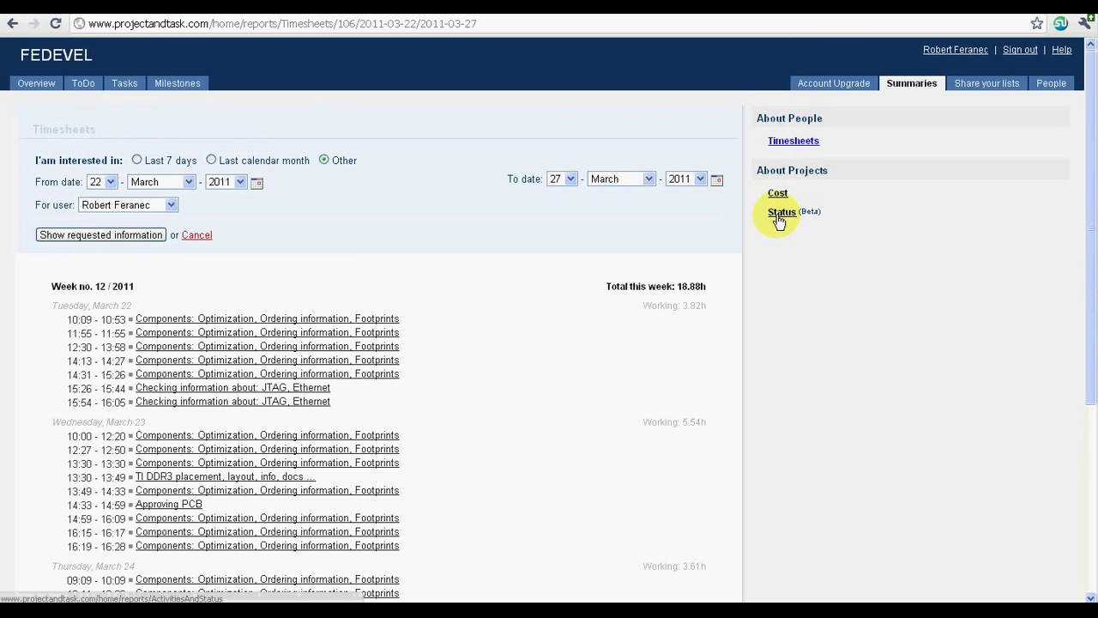
Generate the Status report limited to 'KDS - TI C6A816x module' and review its 18.25 booked hours
left_click(778, 216)
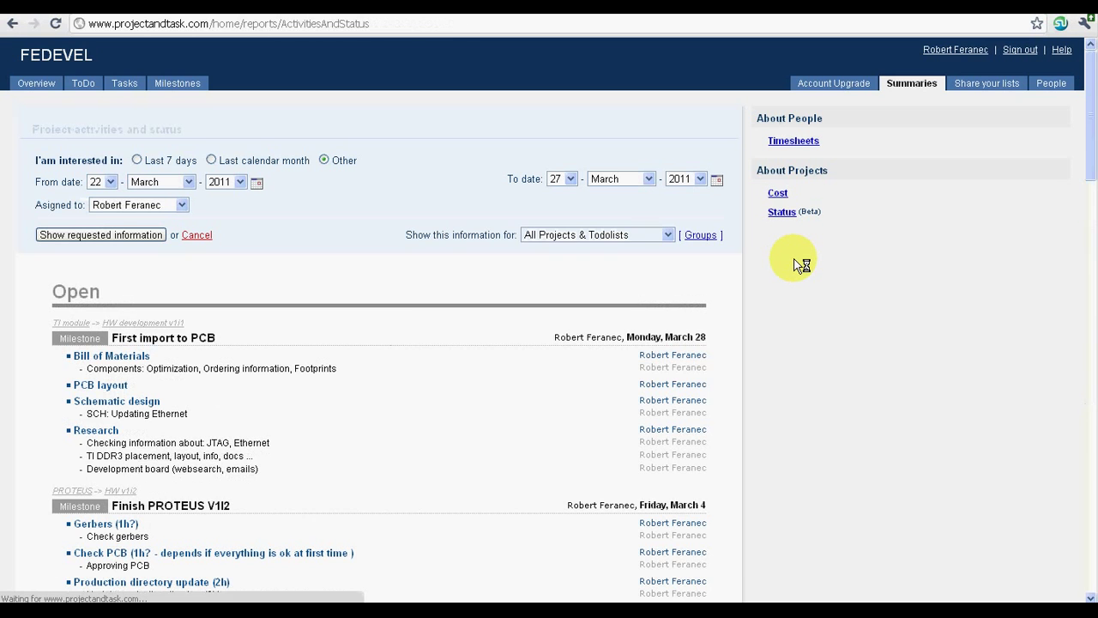
scroll(794, 264, "down", 2)
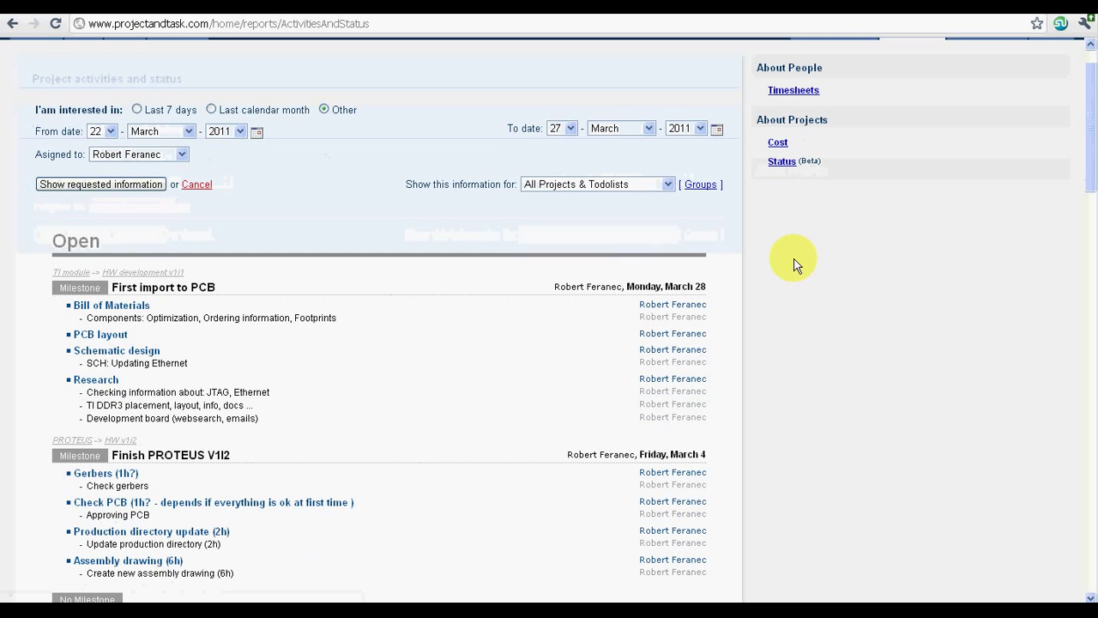
left_click(592, 184)
left_click(592, 230)
left_click(142, 186)
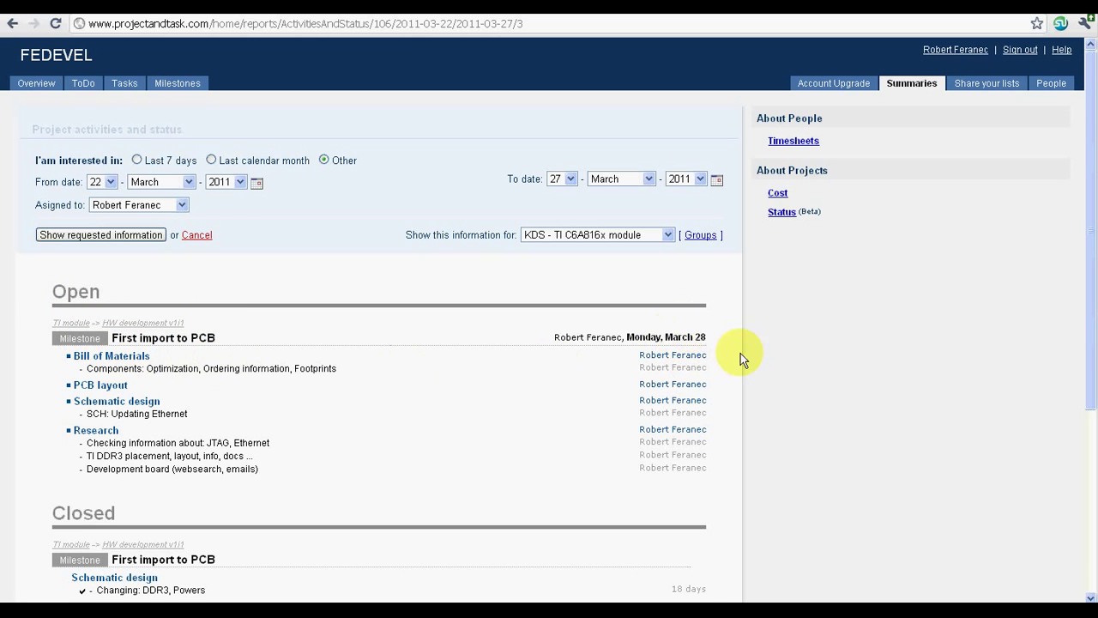
scroll(840, 386, "down", 3)
scroll(840, 386, "down", 3)
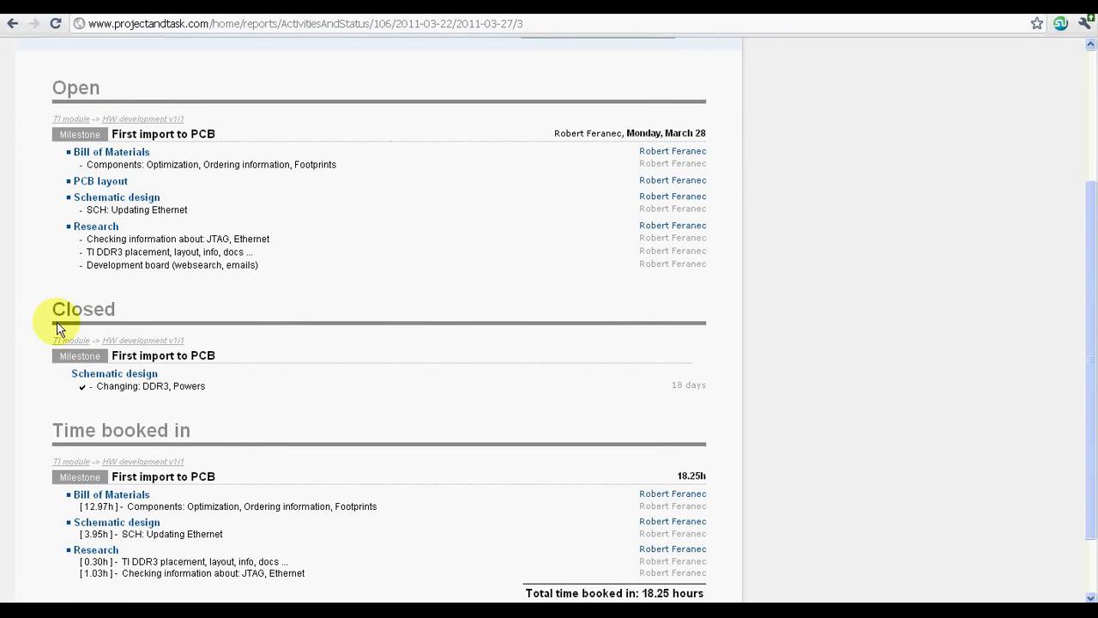
scroll(58, 329, "down", 3)
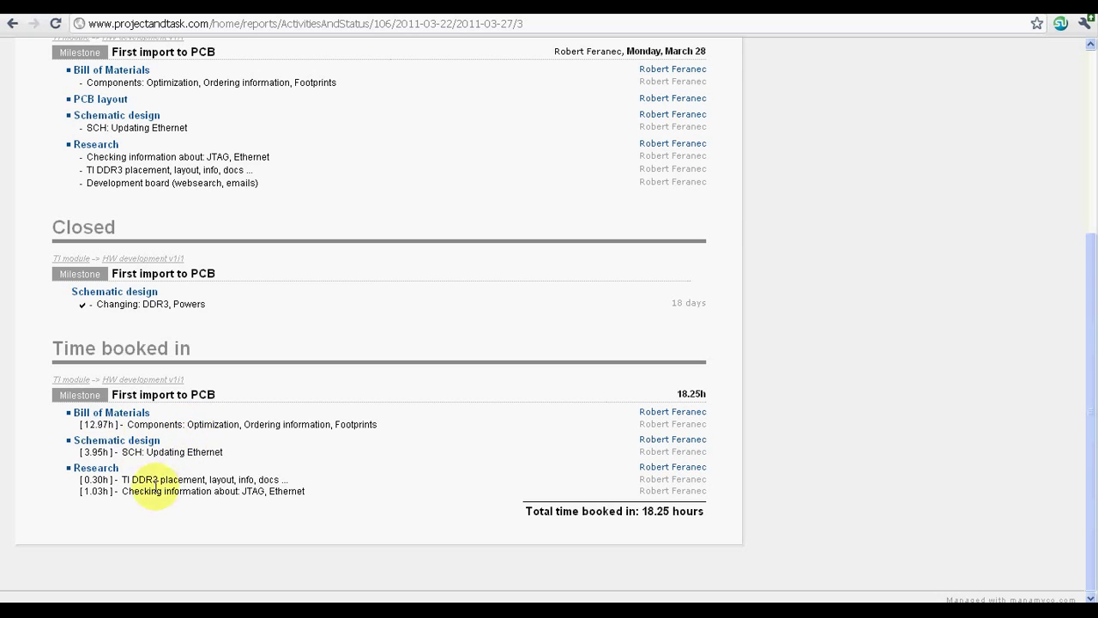
scroll(596, 457, "up", 3)
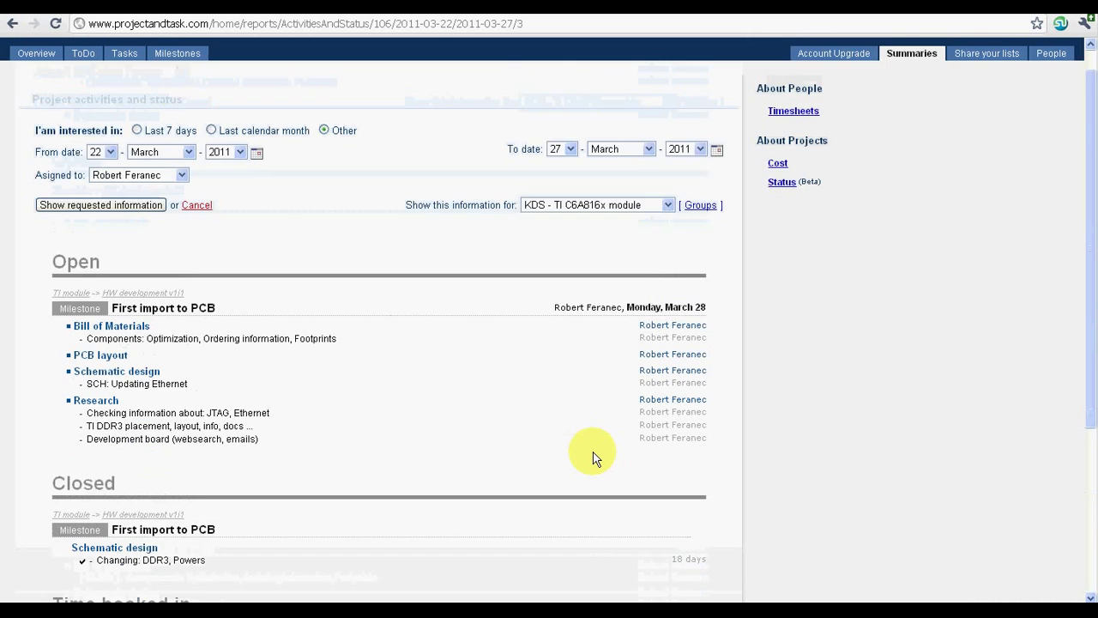
Export the Cost summary (18.25h, 638.75 EUR) with 'Print to PDF' and open the downloaded PDF
right_click(913, 7)
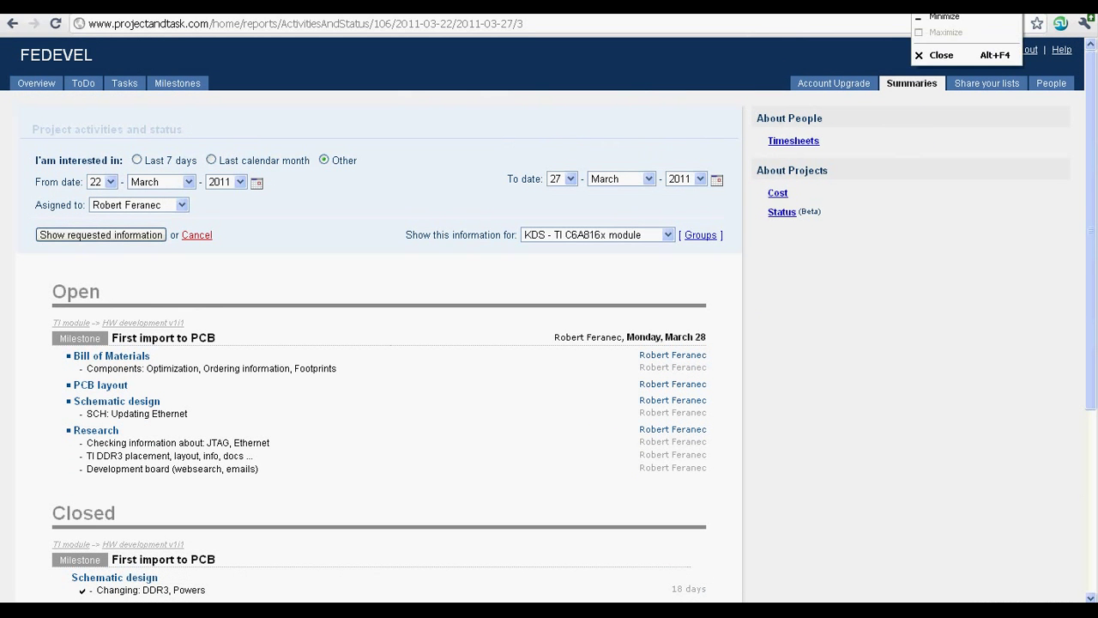
key("Escape")
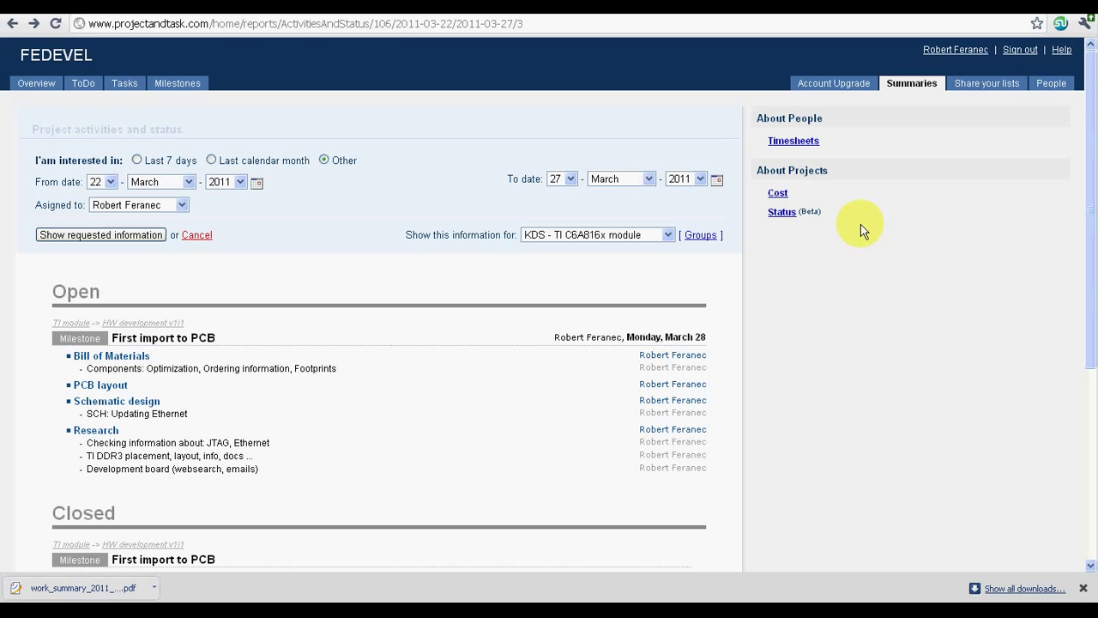
left_click(777, 194)
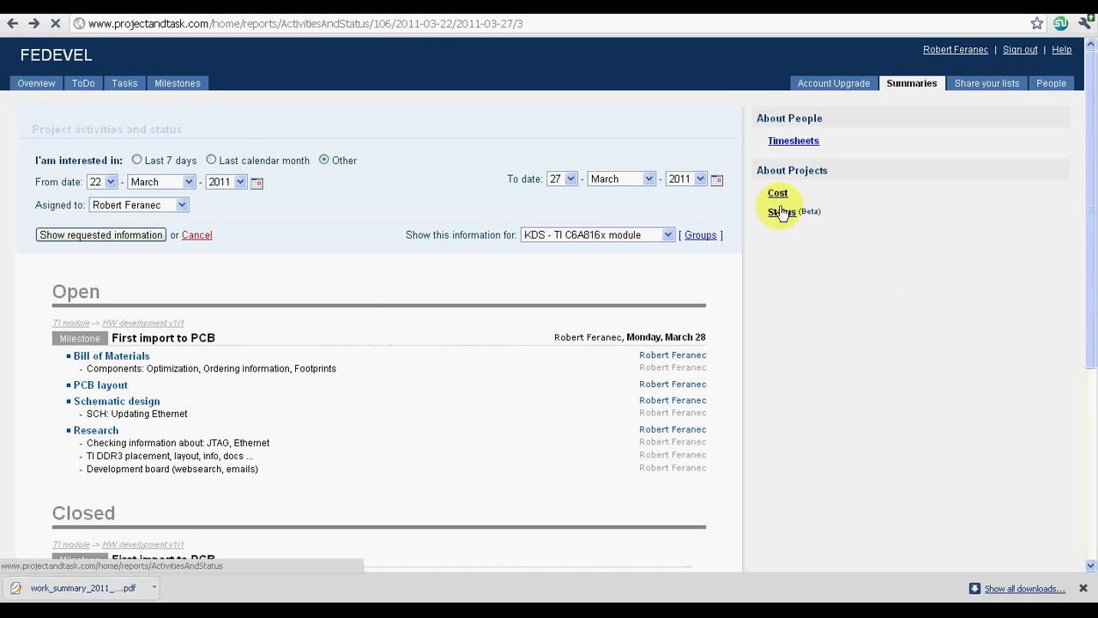
scroll(866, 331, "down", 5)
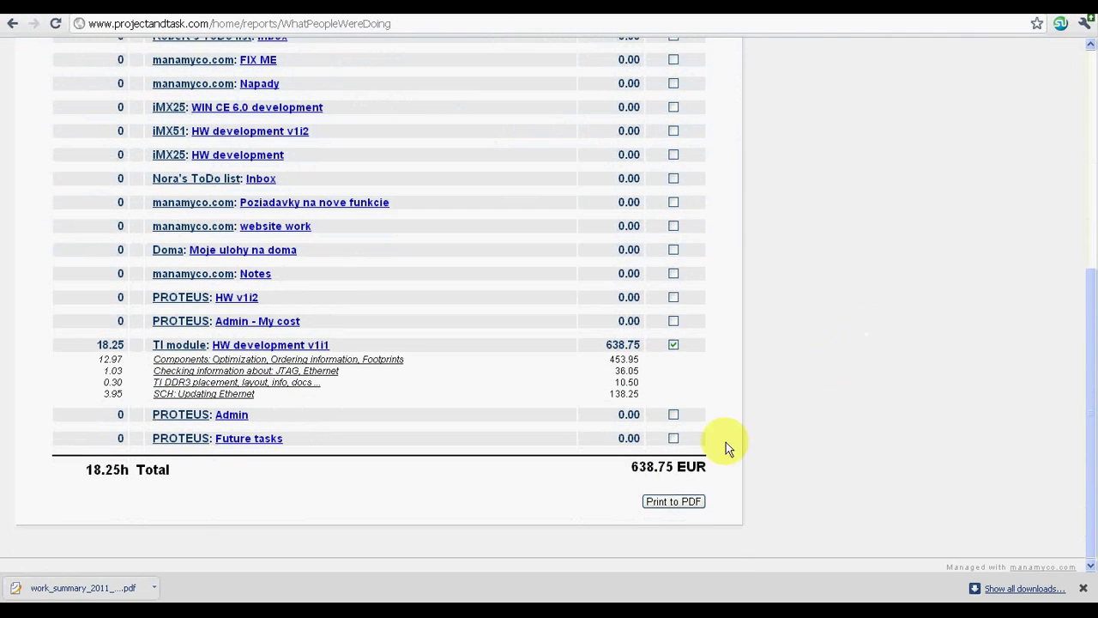
left_click(665, 501)
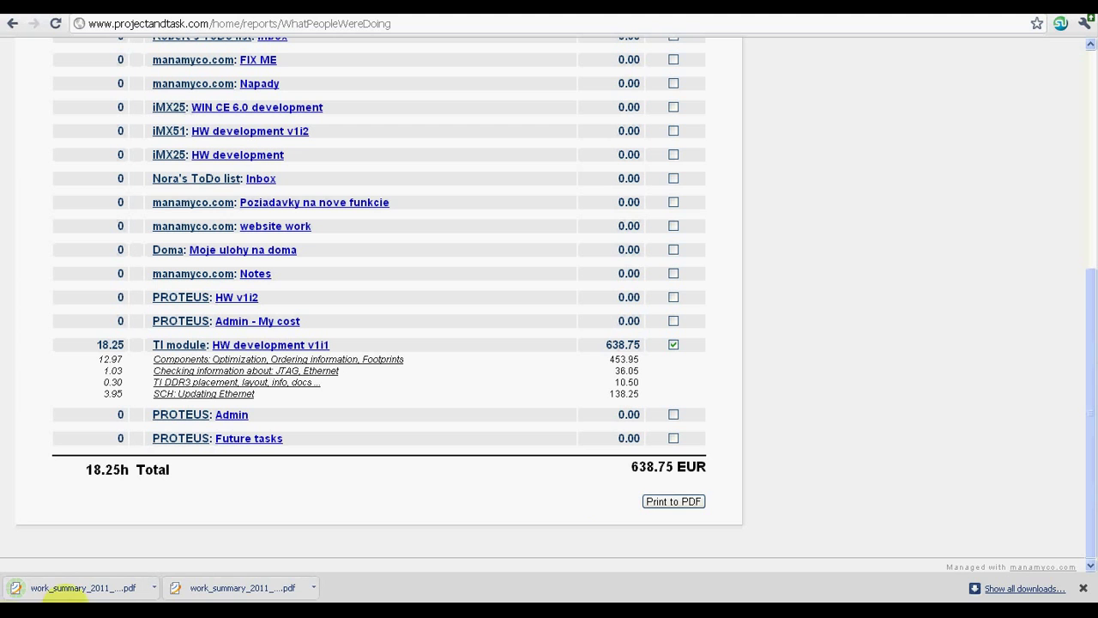
left_click(69, 591)
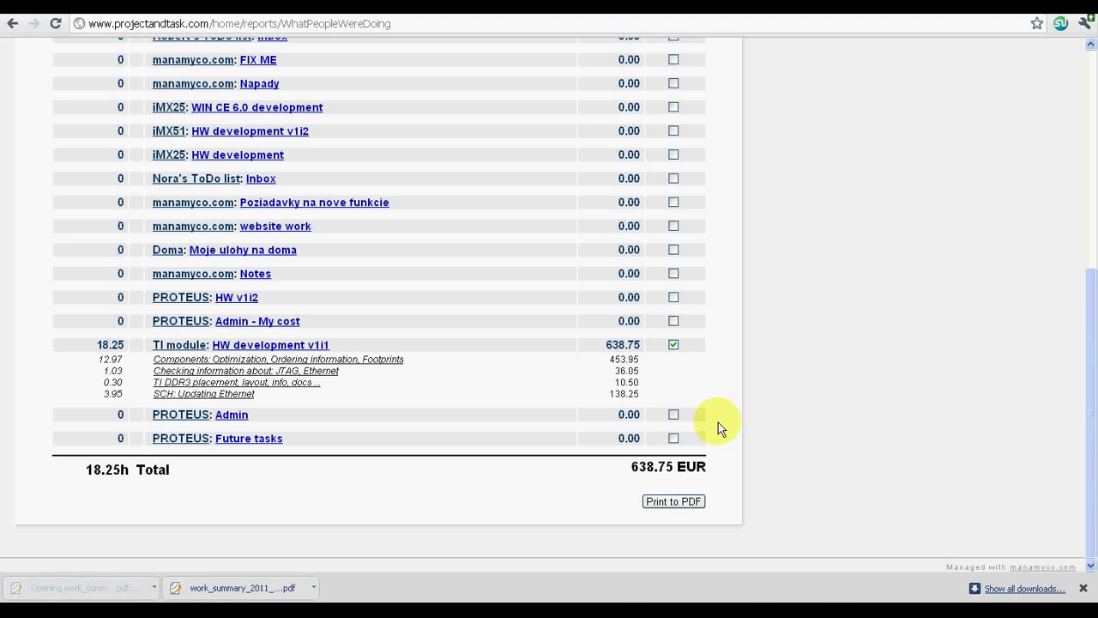
scroll(831, 439, "up", 10)
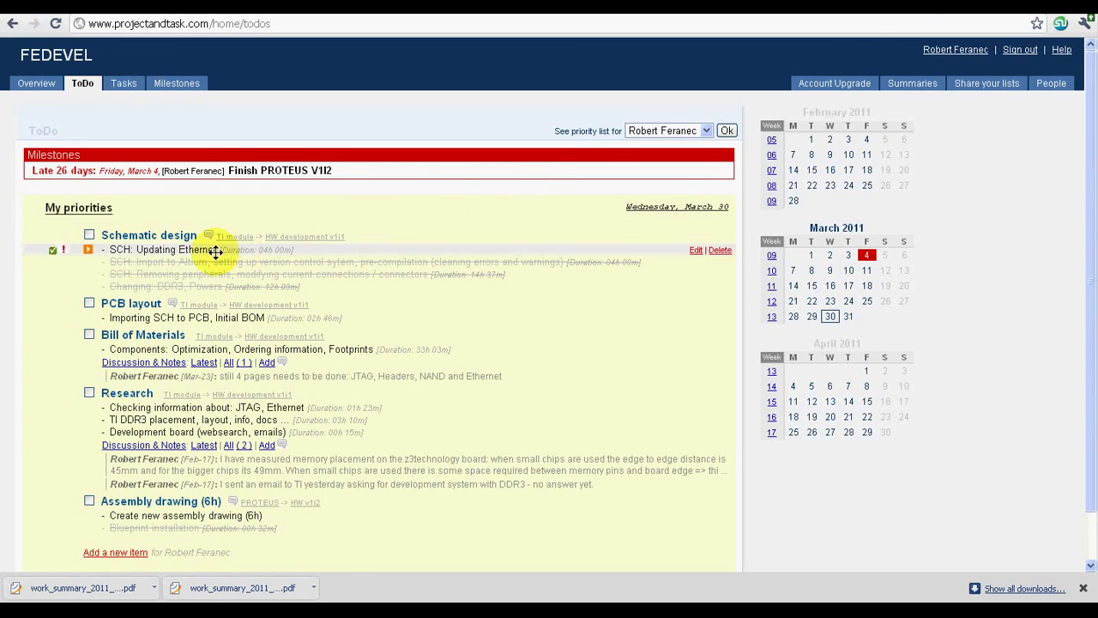
mouse_move(163, 249)
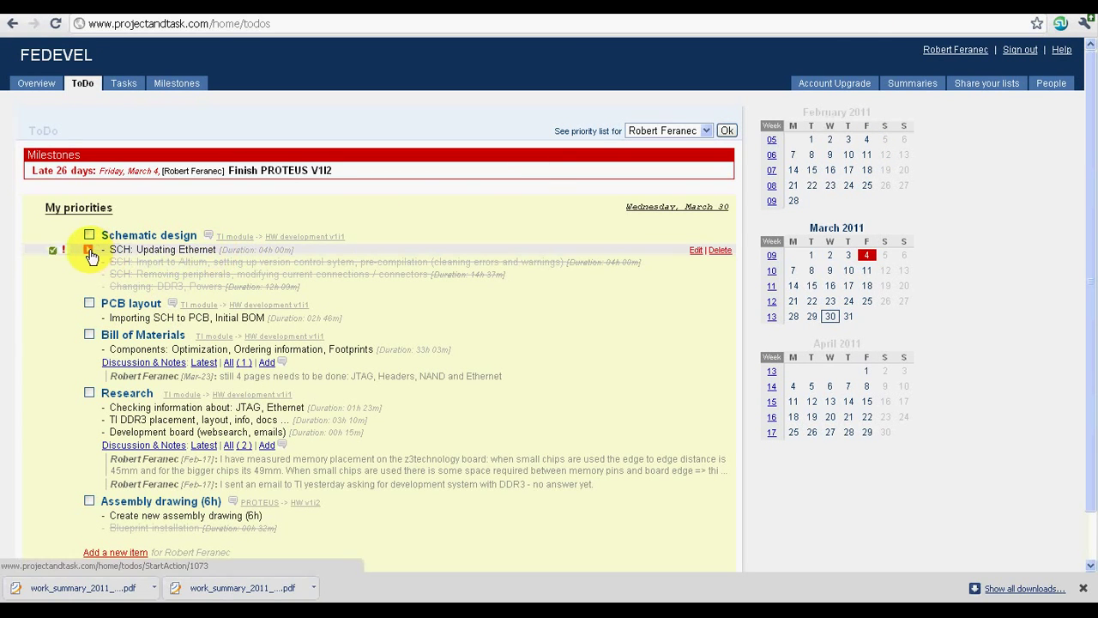
Start timers on 'SCH: Updating Ethernet' and 'Checking information about: JTAG, Ethernet'
left_click(90, 254)
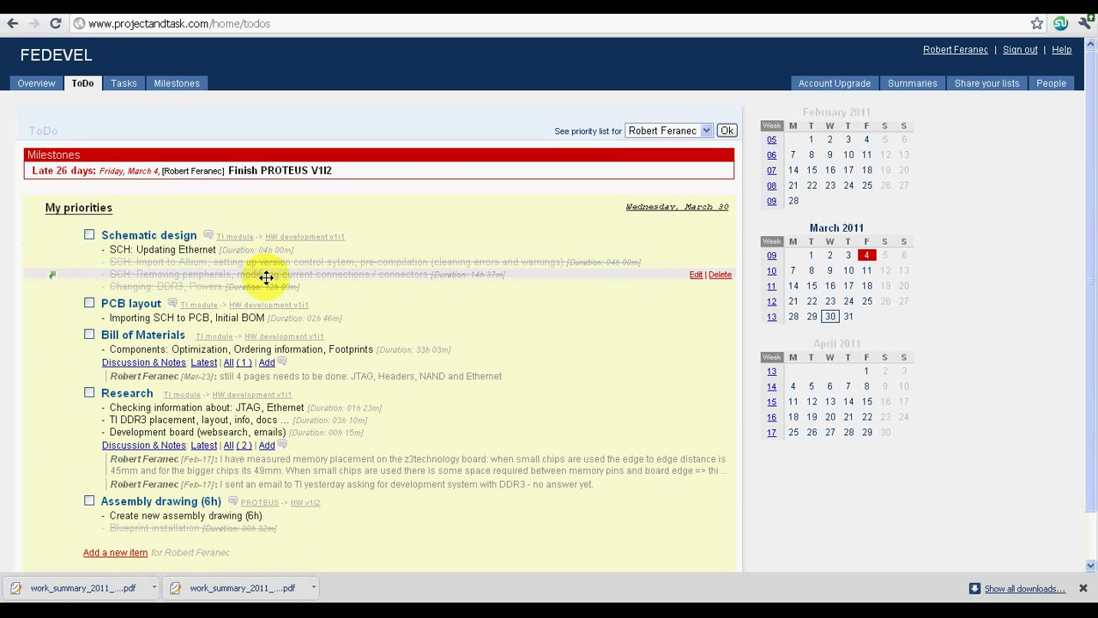
mouse_move(206, 408)
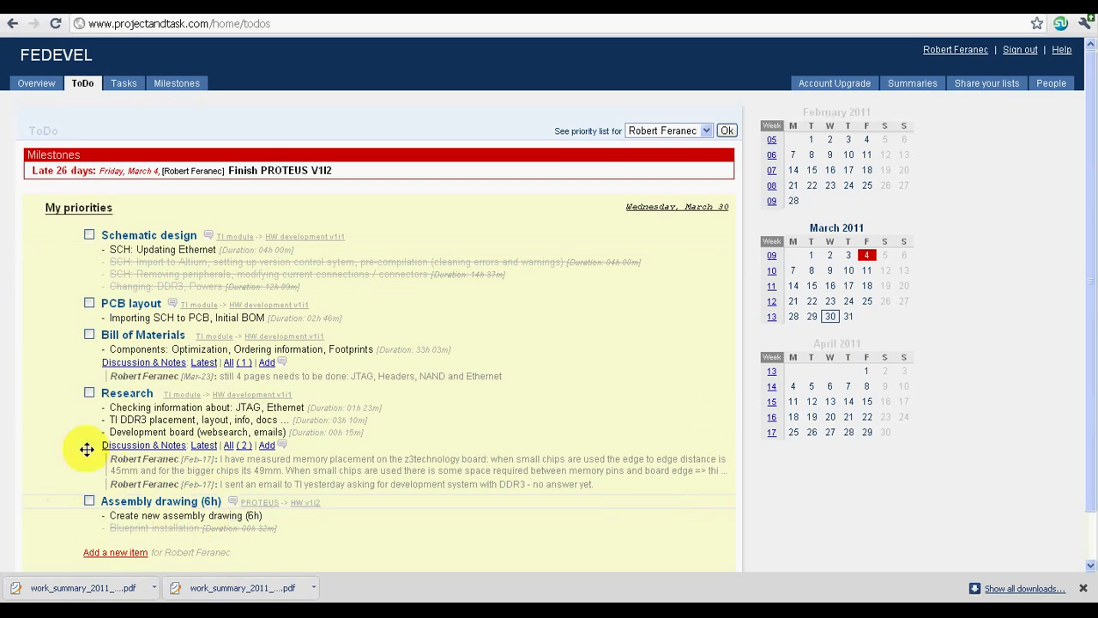
mouse_move(90, 410)
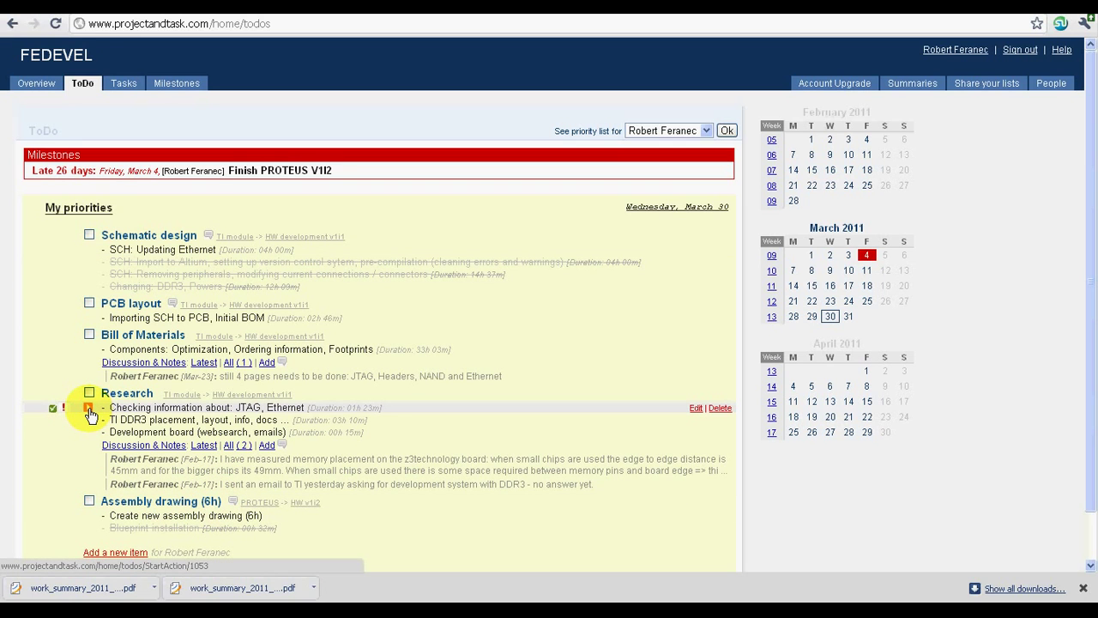
left_click(89, 408)
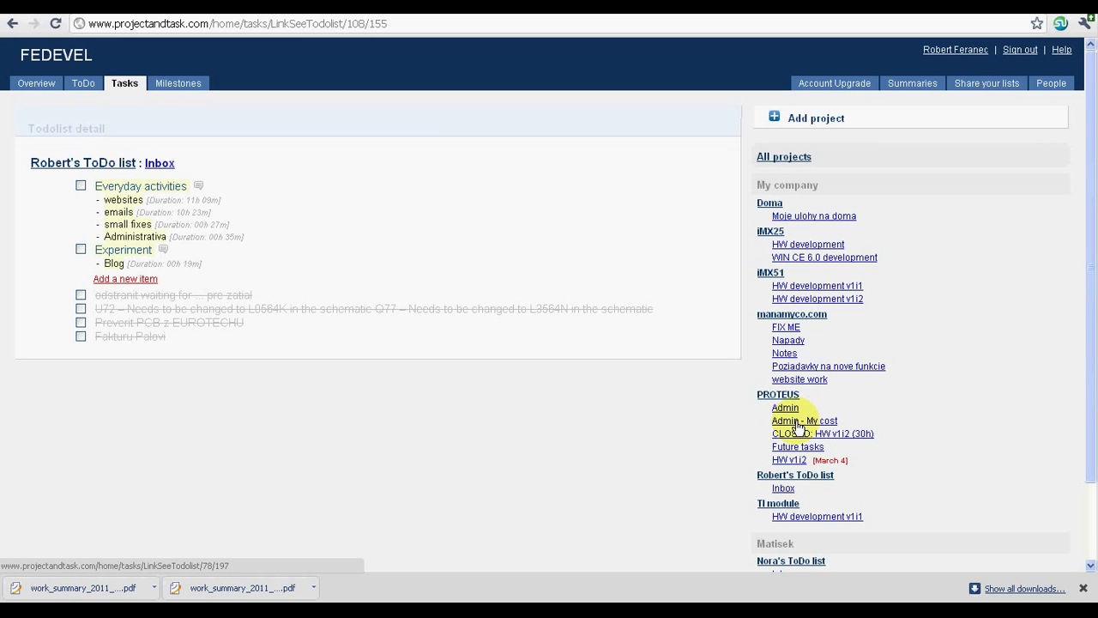
Go from HW development v1i1 to the manamyco.com project and browse its FIX ME and Napady lists
left_click(808, 519)
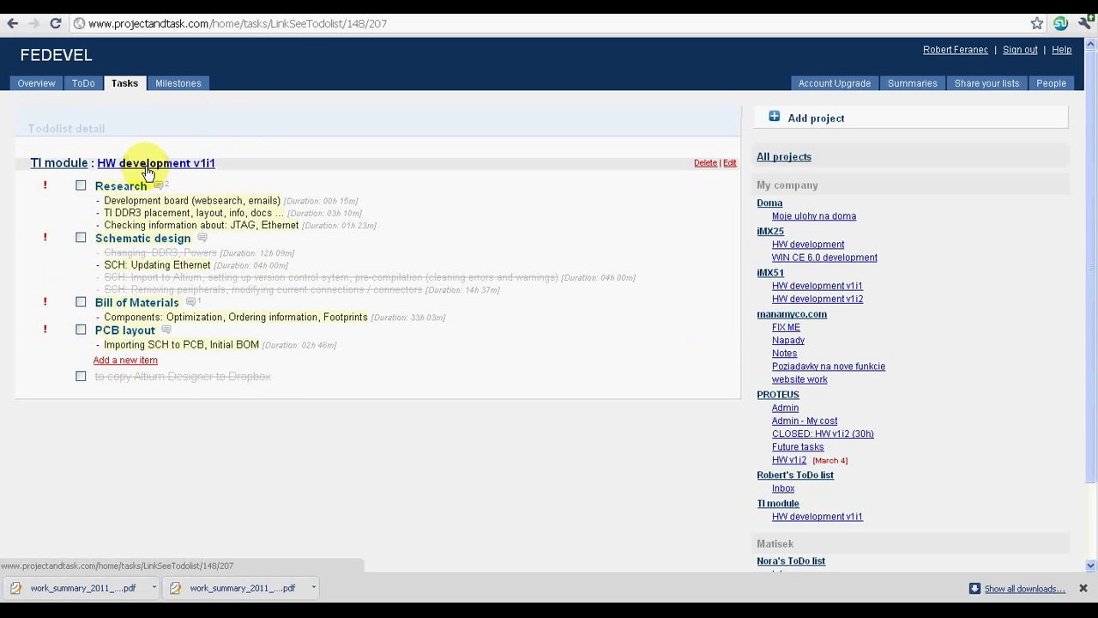
left_click(787, 317)
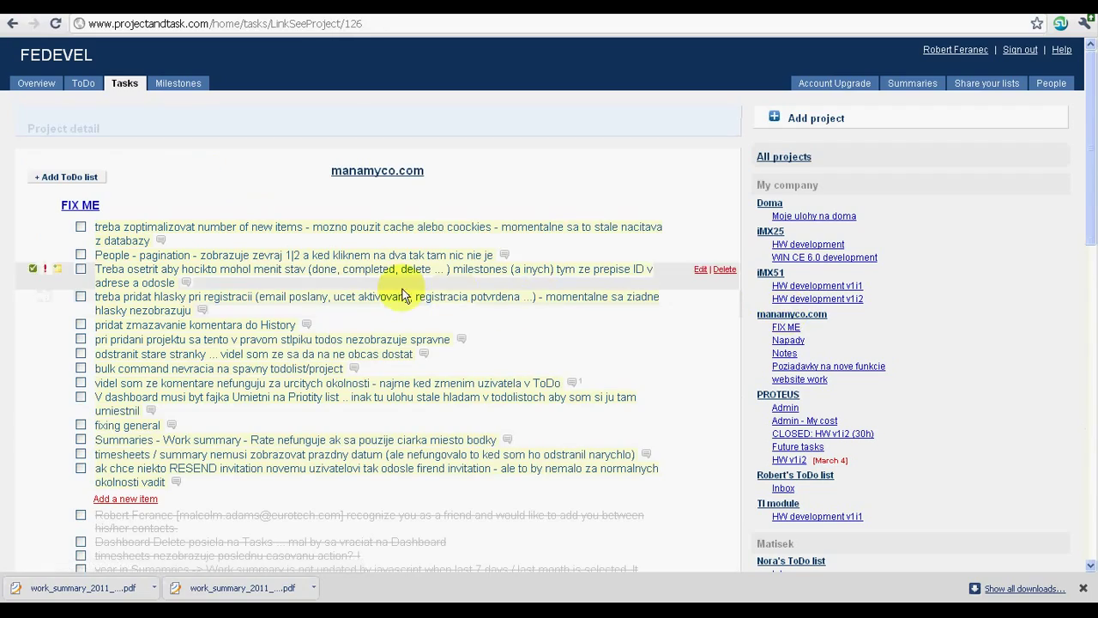
scroll(221, 249, "down", 4)
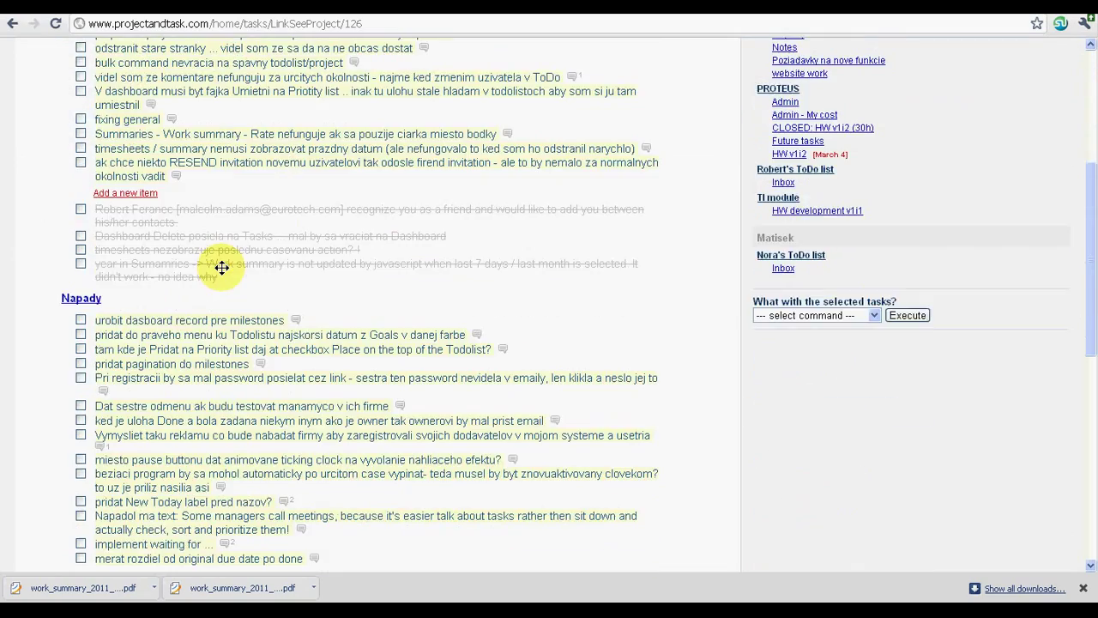
scroll(222, 268, "down", 5)
scroll(221, 268, "down", 2)
scroll(222, 268, "up", 3)
scroll(221, 268, "up", 6)
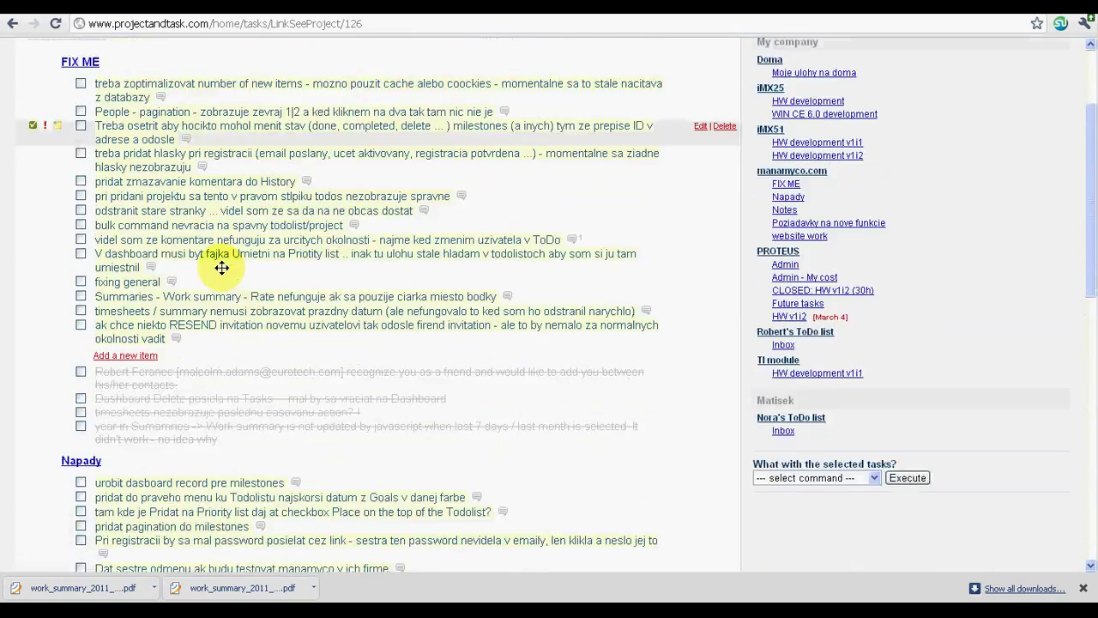
scroll(222, 268, "up", 2)
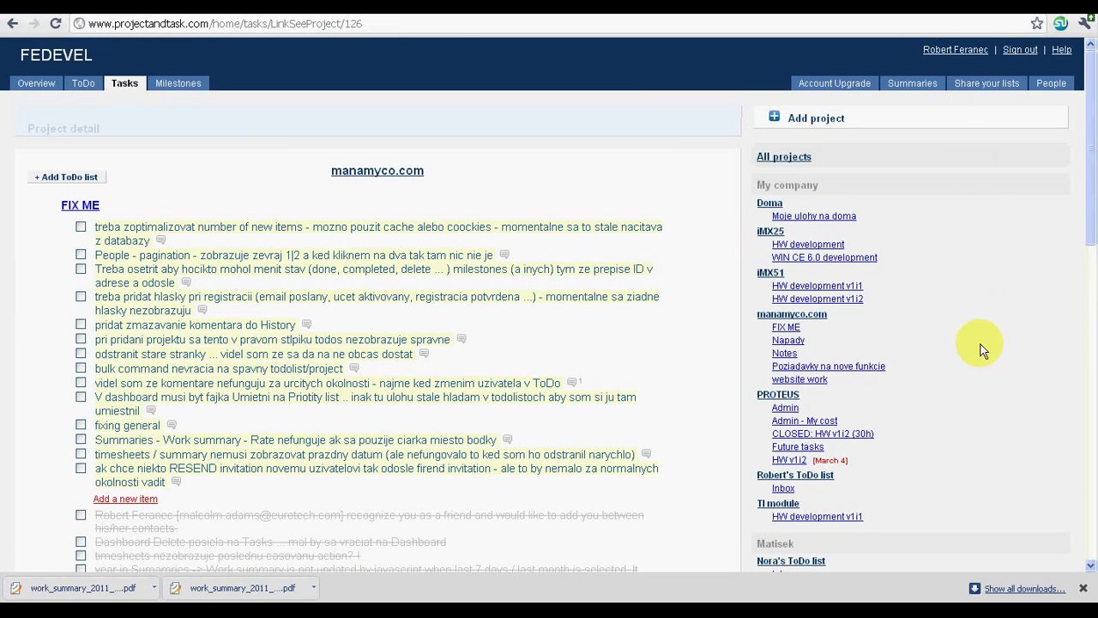
Bring up the People tab's 'Add a new person' invitation form, then the list-sharing overview
left_click(1051, 83)
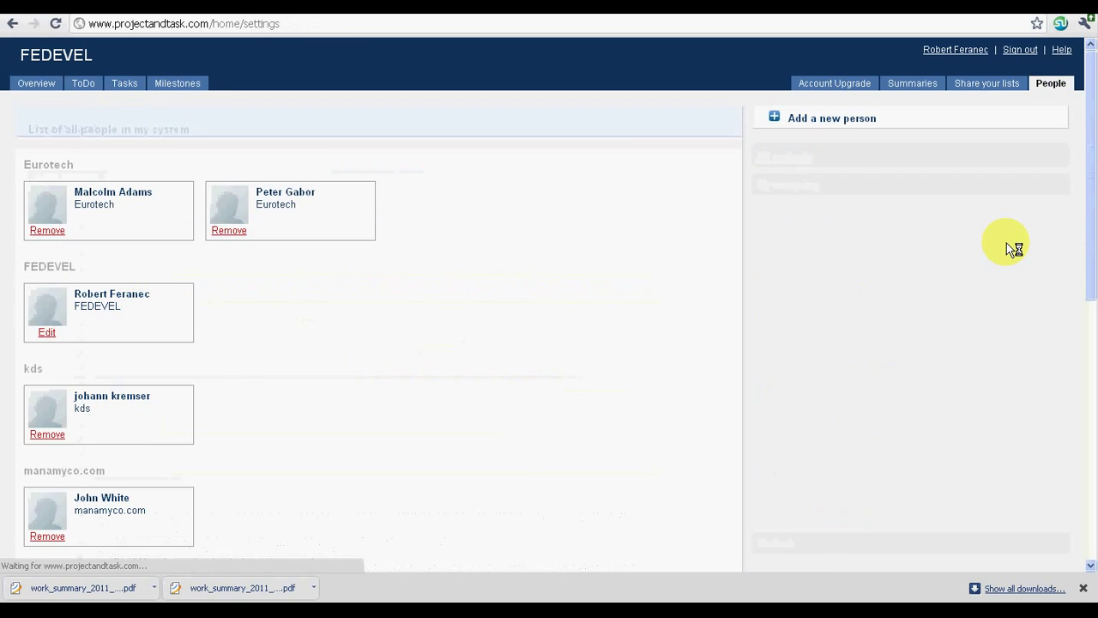
left_click(846, 120)
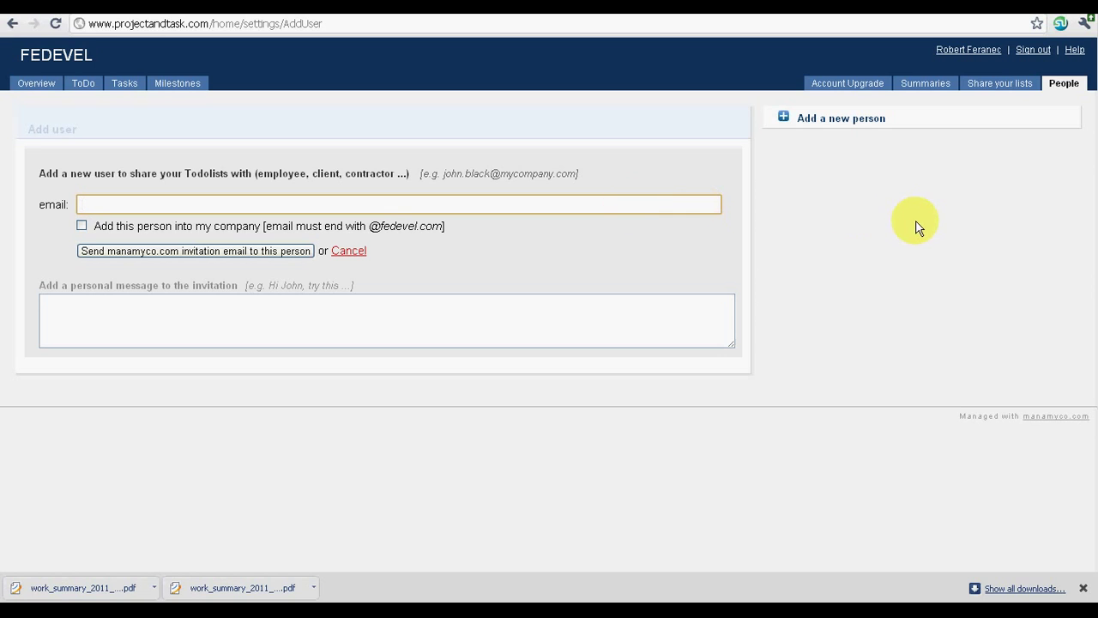
left_click(984, 89)
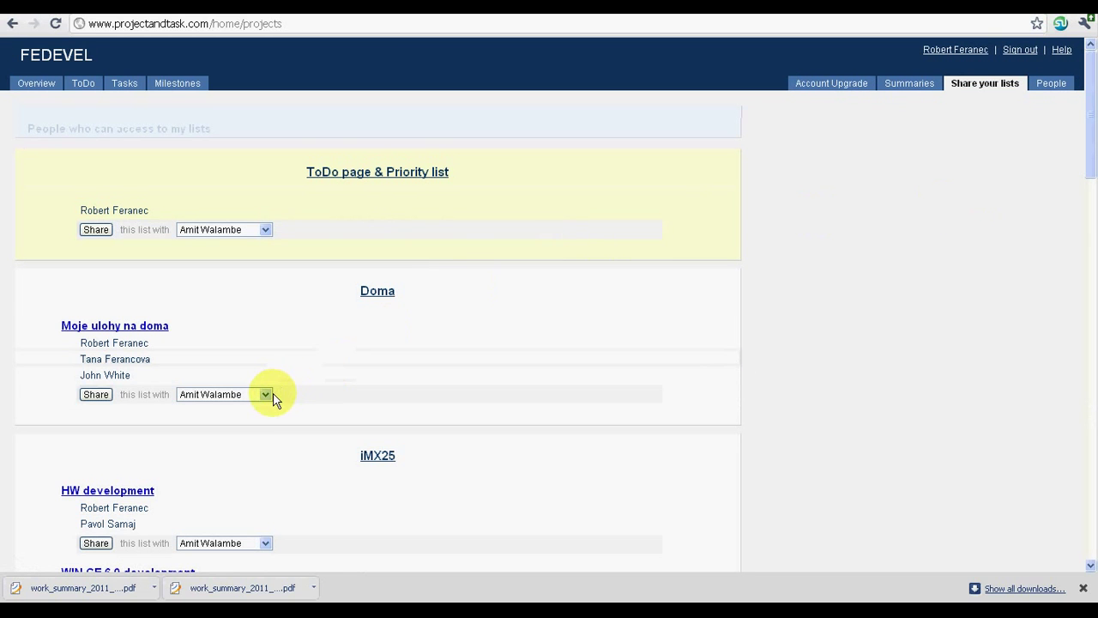
Check the share options for 'Moje ulohy na doma' without changing them, then return to Tasks
left_click(266, 395)
left_click(841, 377)
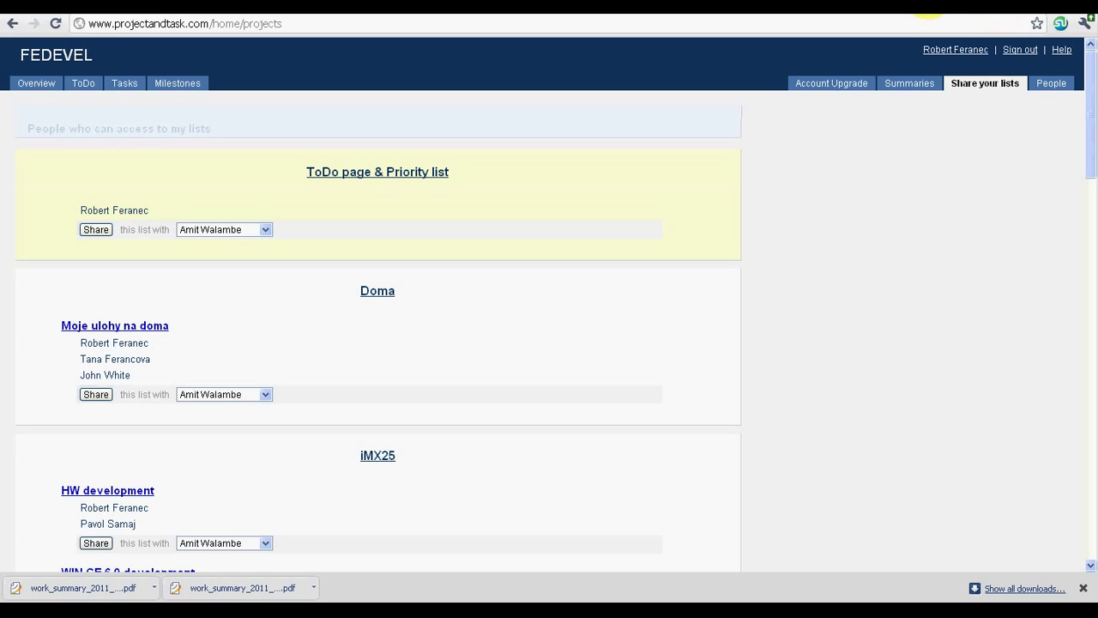
left_click(126, 88)
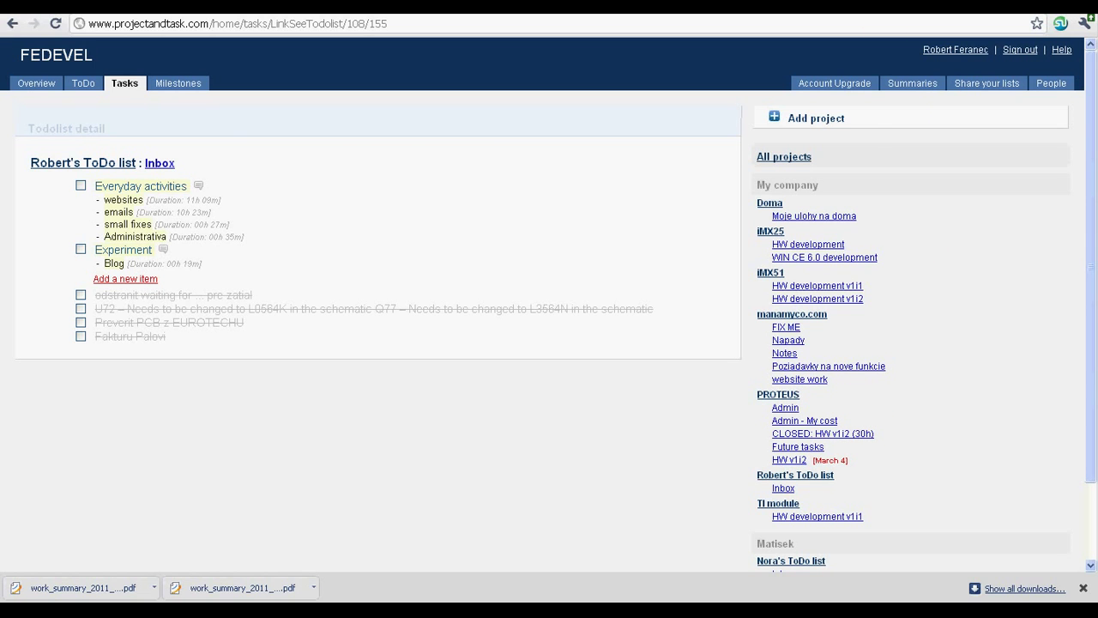
Return to the Summaries timesheet showing 18.88 hours for week 12
left_click(911, 83)
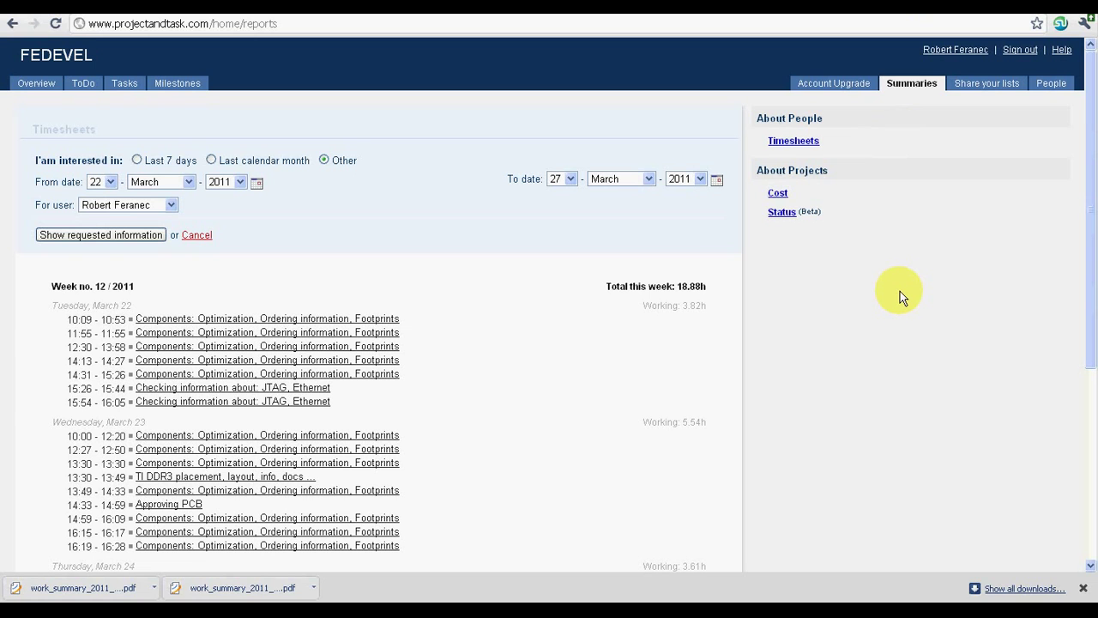